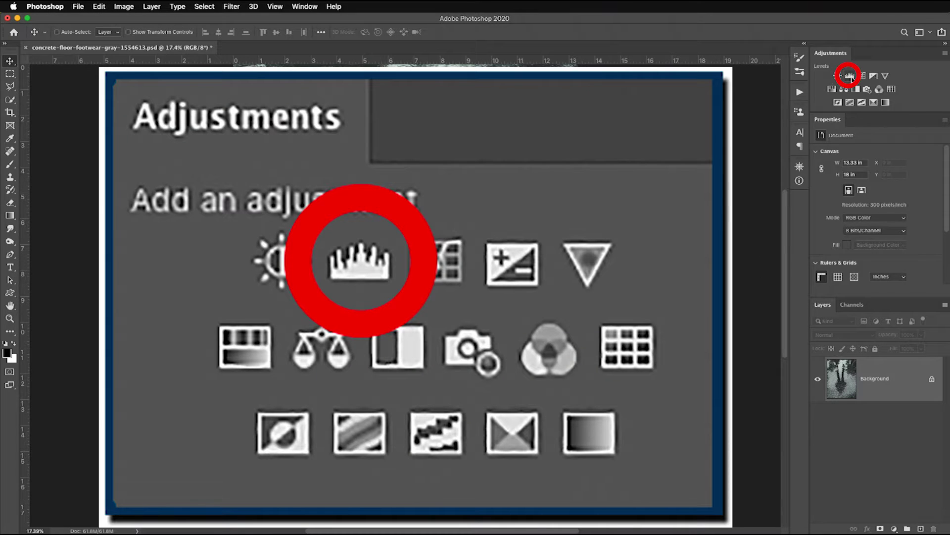
# - Add a Levels adjustment layer, try black input 40 and white input 219, then undo them
pyautogui.click(850, 77)
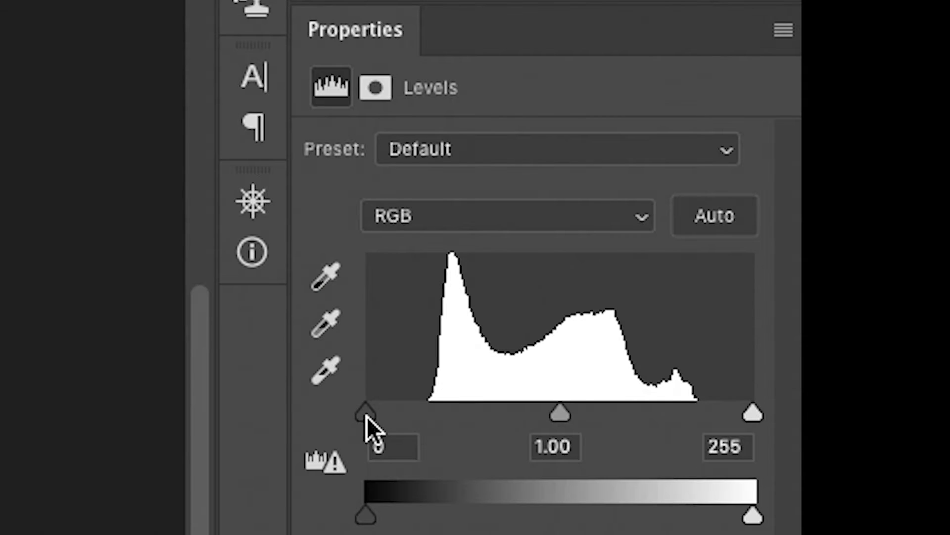
pyautogui.moveTo(832, 226); pyautogui.dragTo(843, 226)
pyautogui.moveTo(408, 417); pyautogui.dragTo(426, 416)
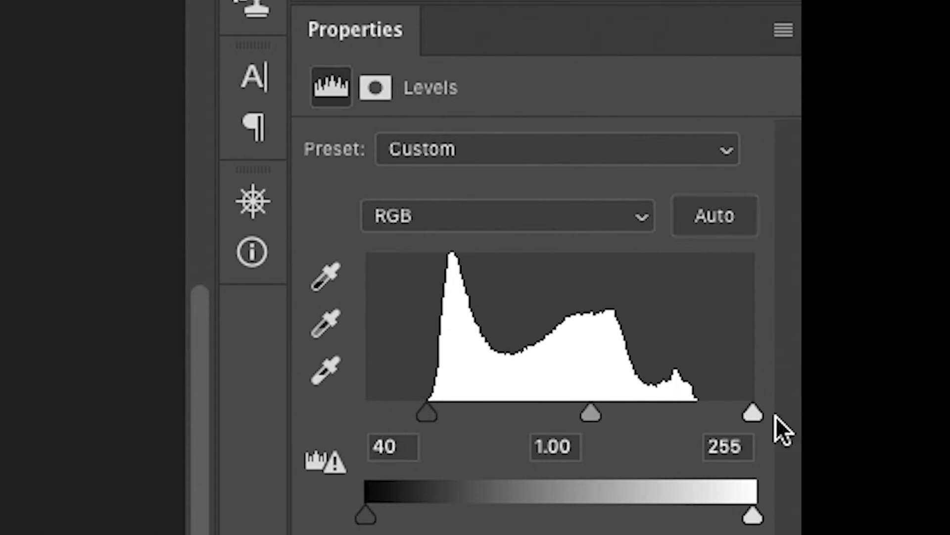
pyautogui.moveTo(755, 414); pyautogui.dragTo(699, 414)
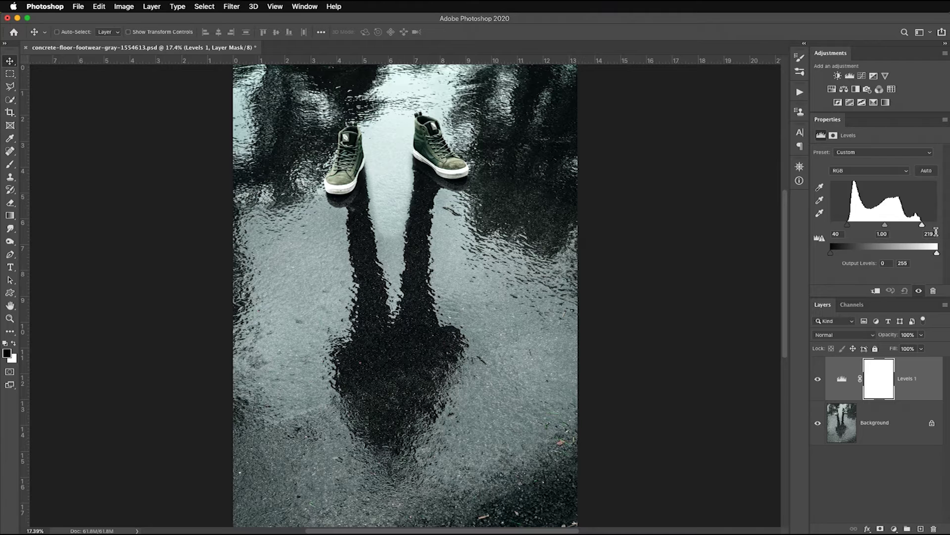
pyautogui.press('super+z')
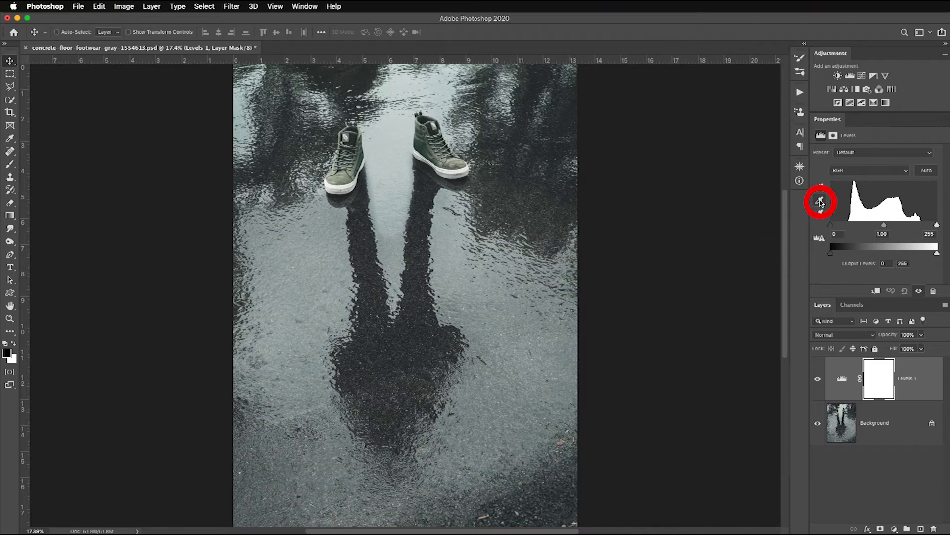
# - Sample the left shoe's sole as the Levels gray point and raise the black point to 42
pyautogui.click(820, 200)
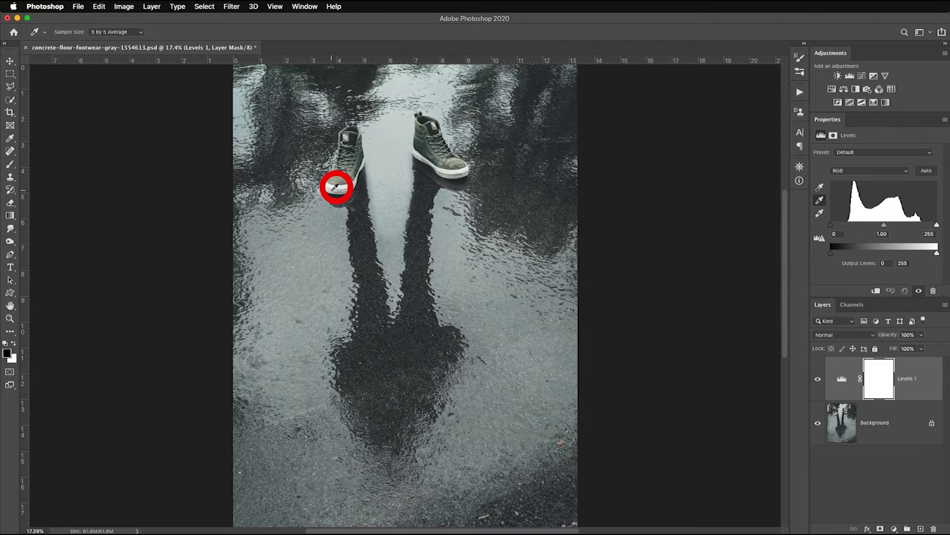
pyautogui.click(335, 187)
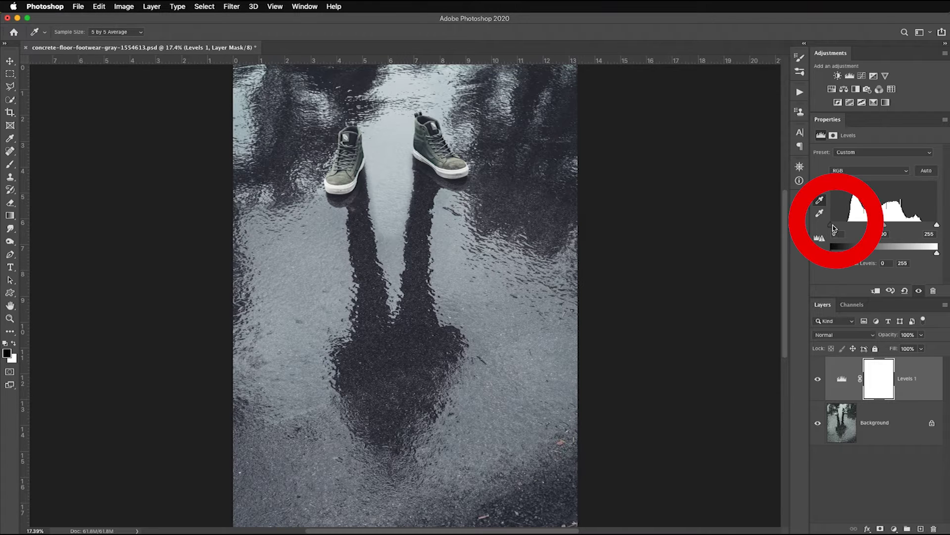
pyautogui.moveTo(833, 229); pyautogui.dragTo(848, 227)
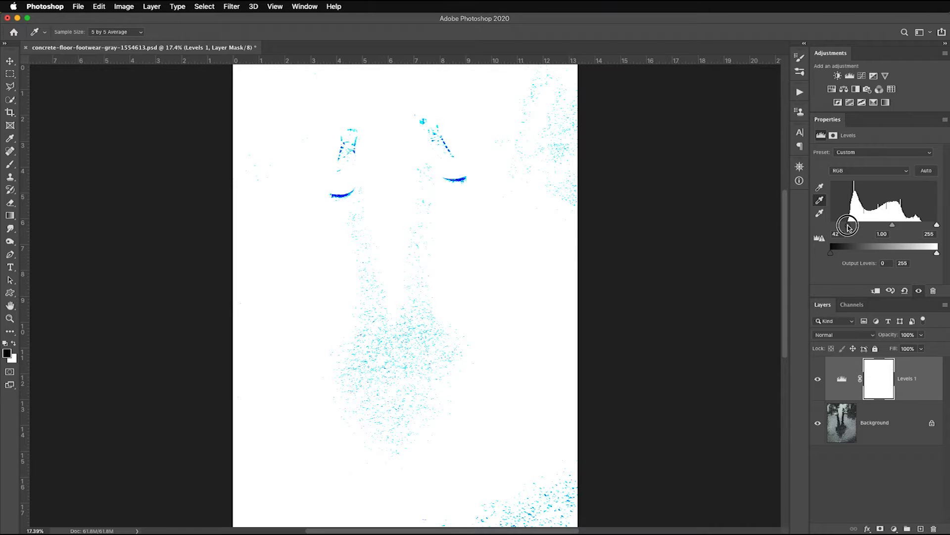
# - Set Levels black point to 43, white point to 219 and midtones to 1.20
pyautogui.moveTo(848, 227); pyautogui.dragTo(852, 227)
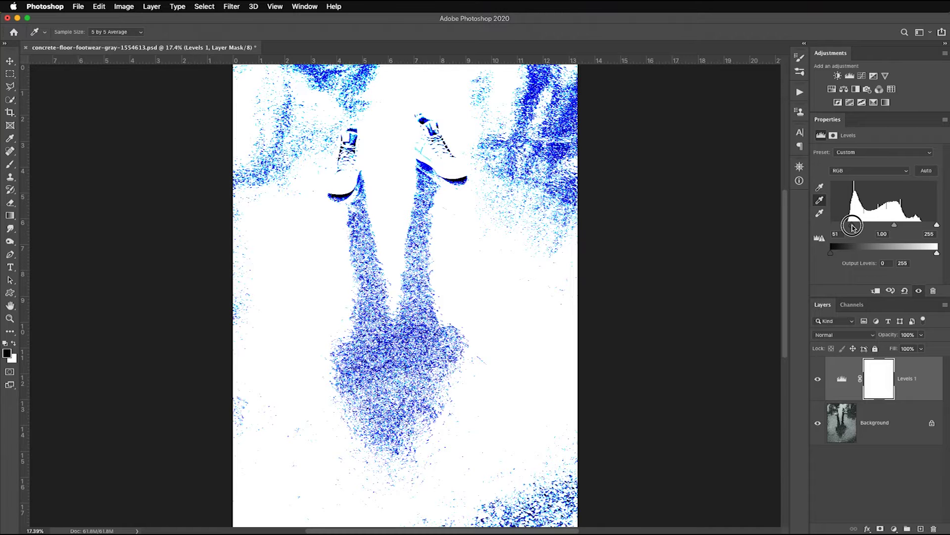
pyautogui.moveTo(852, 227); pyautogui.dragTo(848, 226)
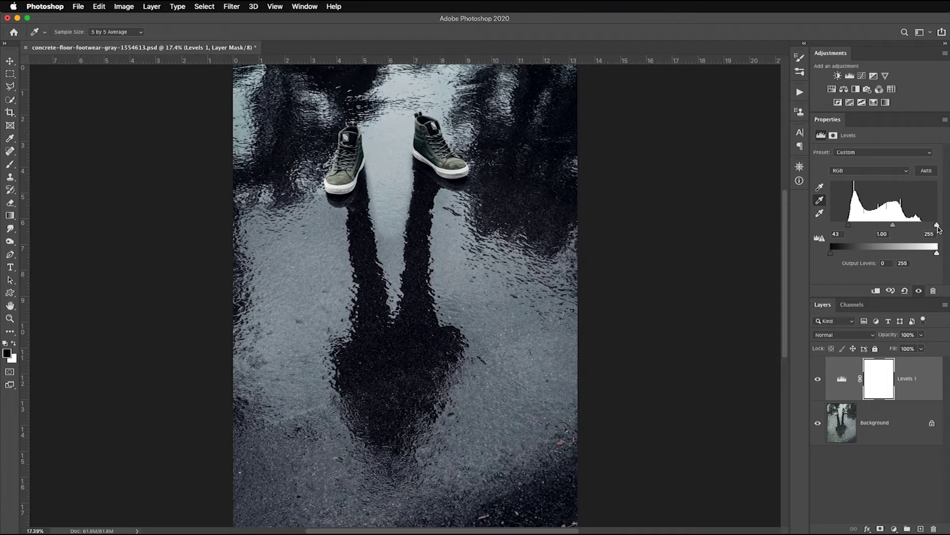
pyautogui.moveTo(938, 226); pyautogui.dragTo(923, 228)
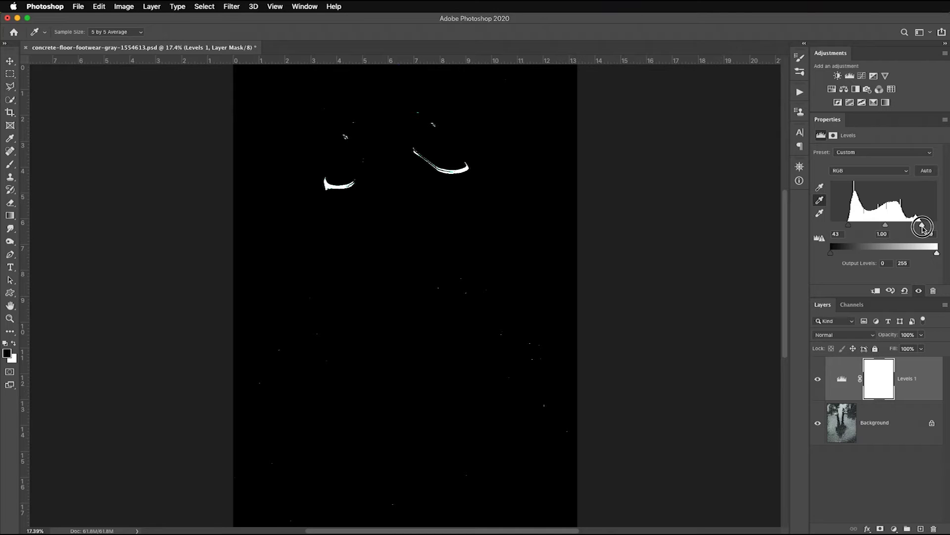
pyautogui.moveTo(922, 227); pyautogui.dragTo(923, 229)
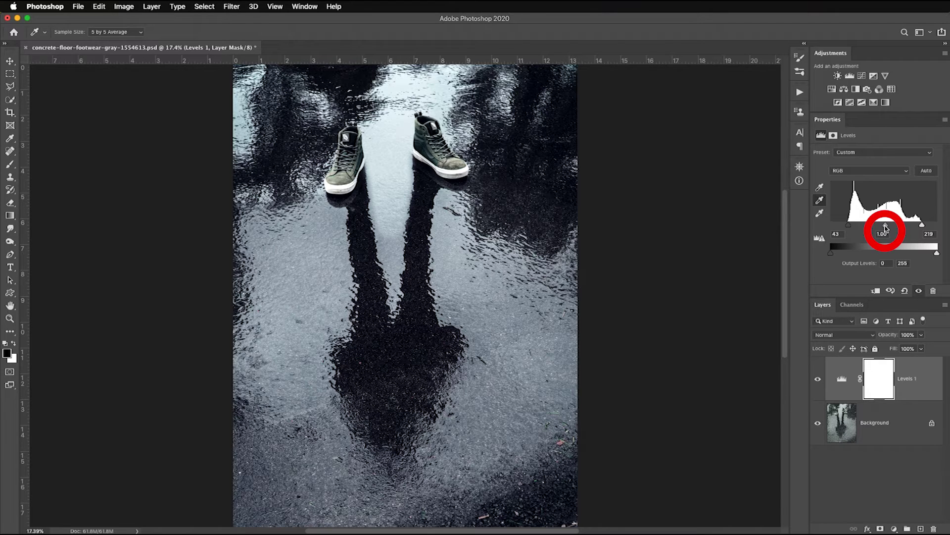
pyautogui.moveTo(886, 228)
pyautogui.mouseDown()
pyautogui.moveTo(894, 228)
pyautogui.moveTo(884, 229)
pyautogui.mouseUp()
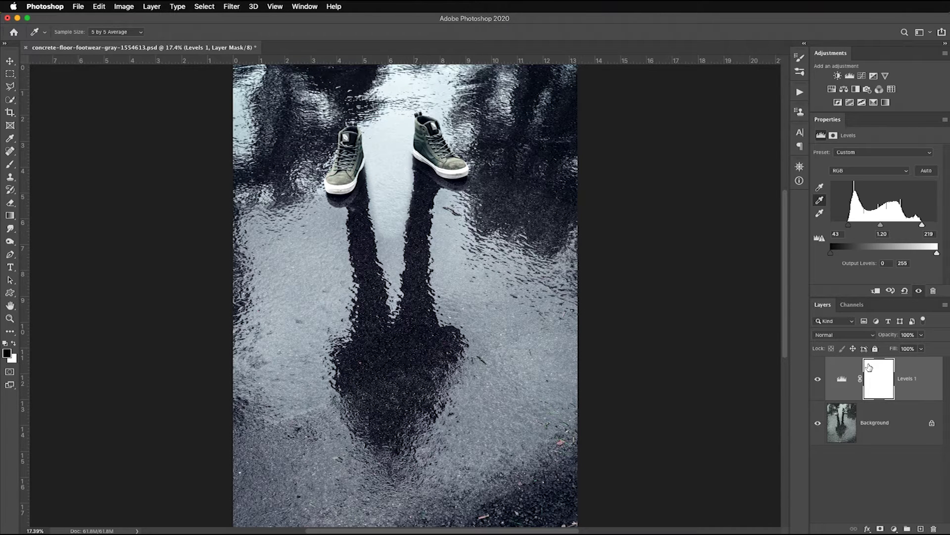
# - Toggle Levels 1 visibility off and back on to compare the 43 / 1.20 / 219 correction
pyautogui.click(819, 380)
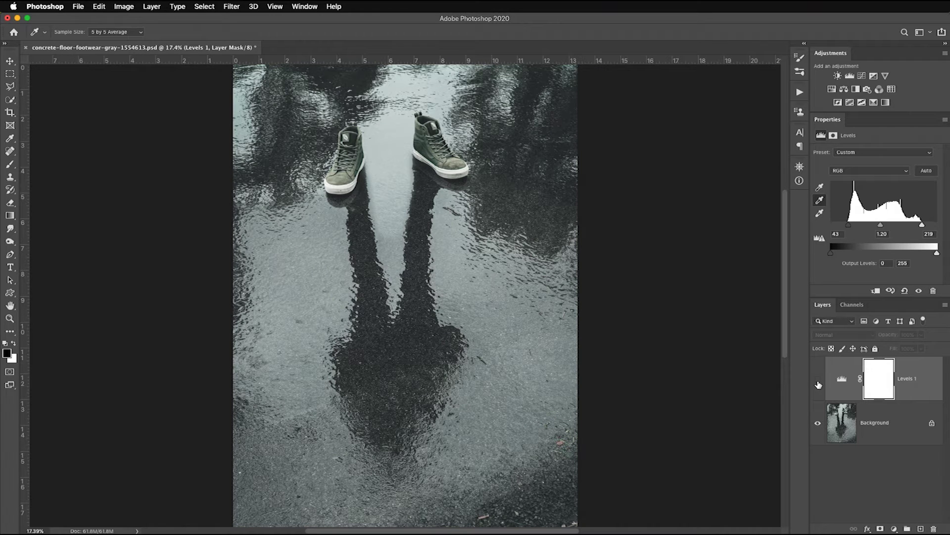
pyautogui.click(819, 381)
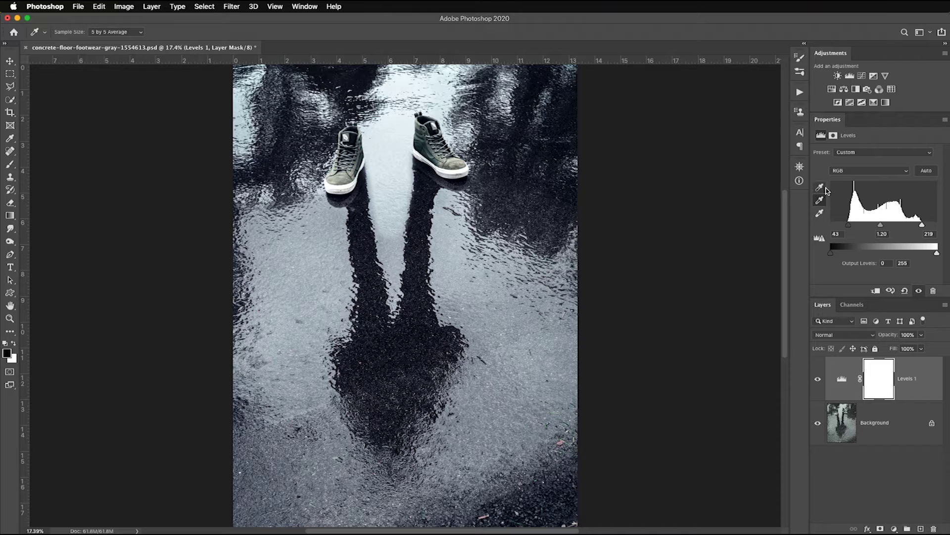
# - Replace Levels 1 with a new layer, sample gray from the shoe, and set black to 44
pyautogui.press('Delete')
pyautogui.press('v')
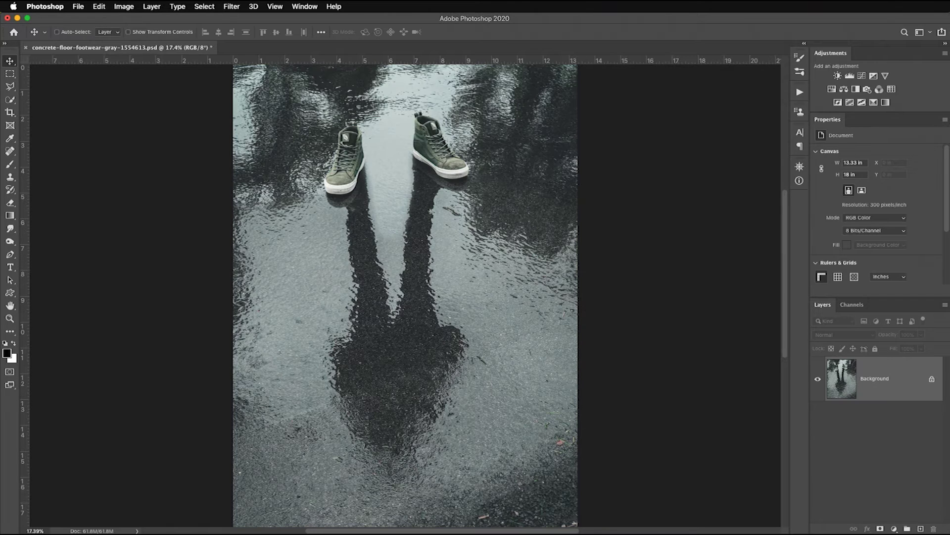
pyautogui.click(849, 76)
pyautogui.click(819, 200)
pyautogui.click(336, 186)
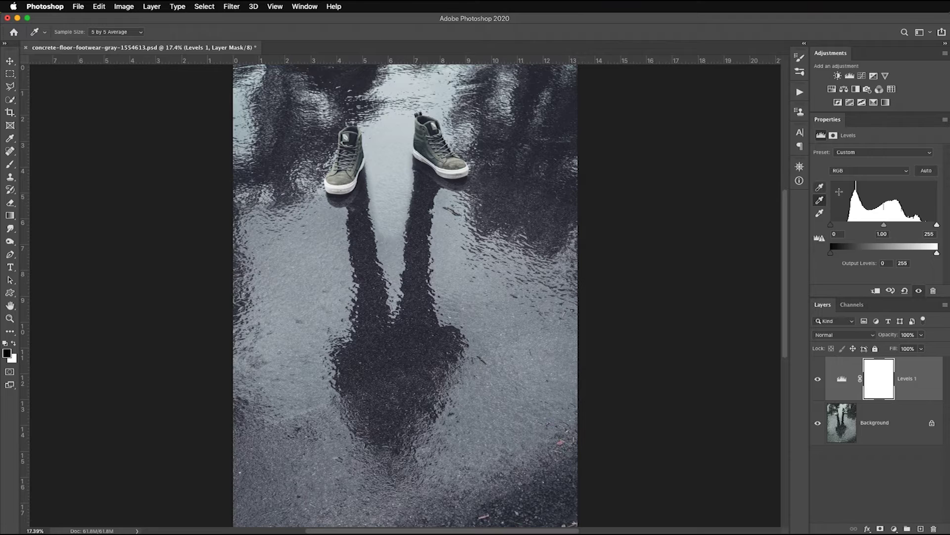
pyautogui.moveTo(832, 226)
pyautogui.mouseDown()
pyautogui.moveTo(855, 227)
pyautogui.moveTo(823, 226)
pyautogui.mouseUp()
pyautogui.click(886, 170)
pyautogui.click(873, 180)
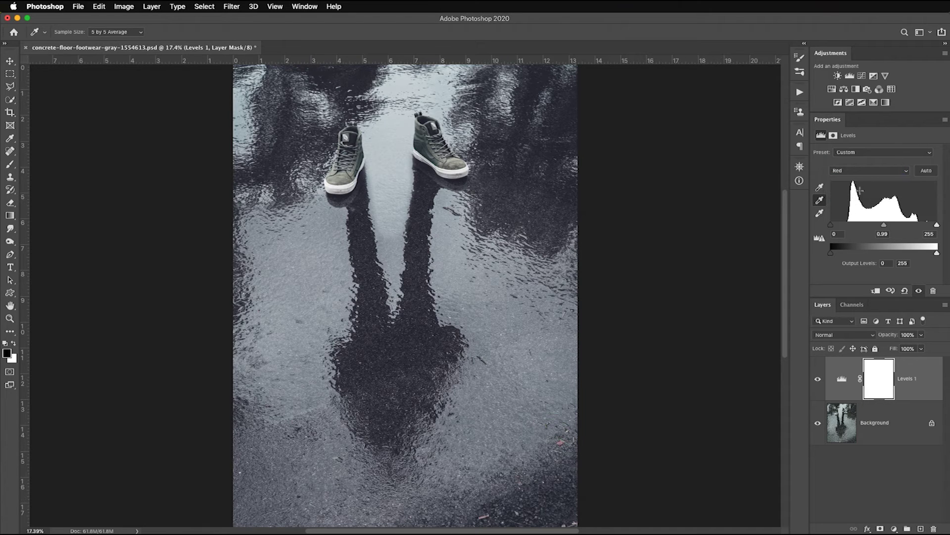
pyautogui.click(874, 171)
pyautogui.click(870, 188)
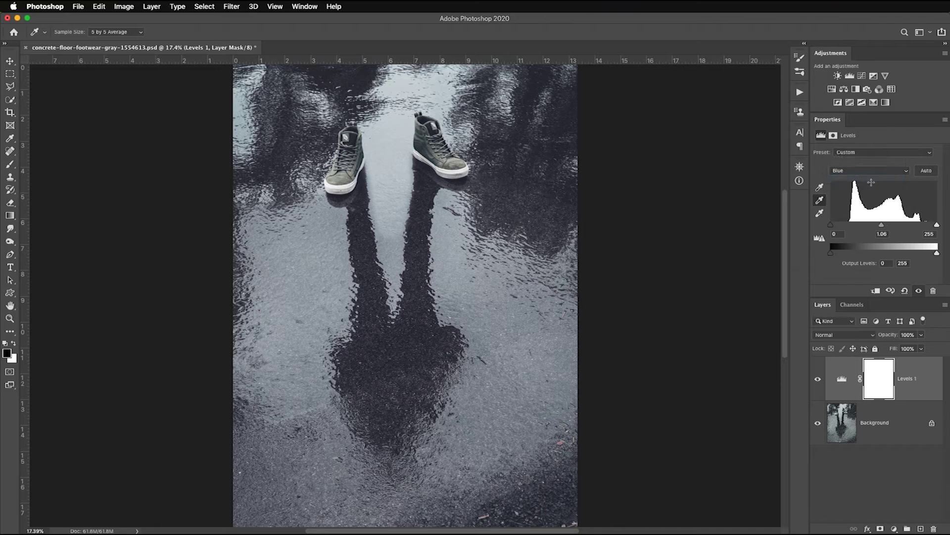
# - Start over with another Levels layer, sampling gray from the left shoe and black near 37
pyautogui.press('Delete')
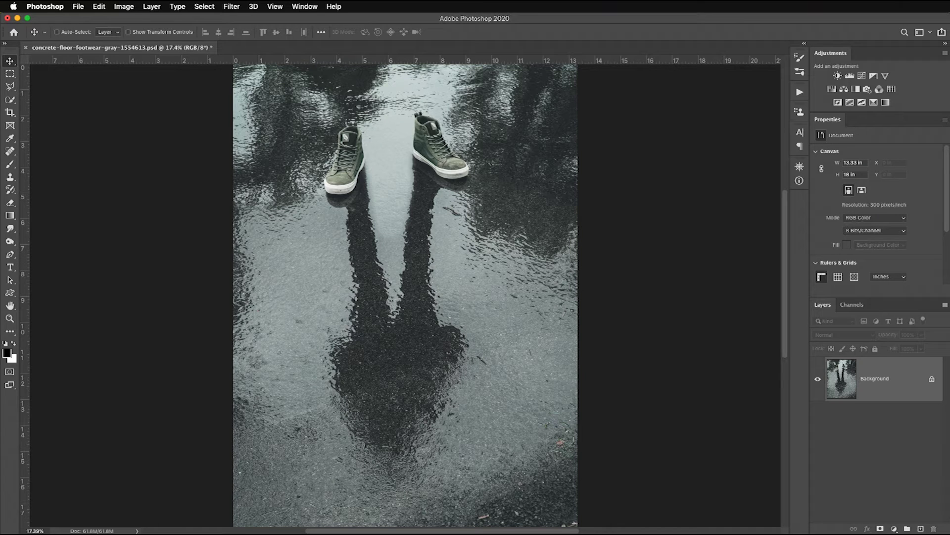
pyautogui.click(850, 76)
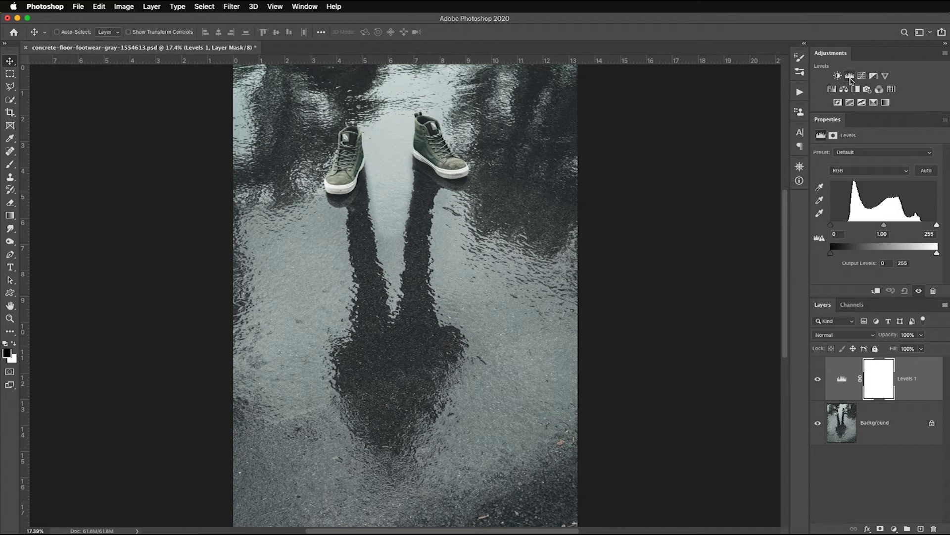
pyautogui.click(820, 200)
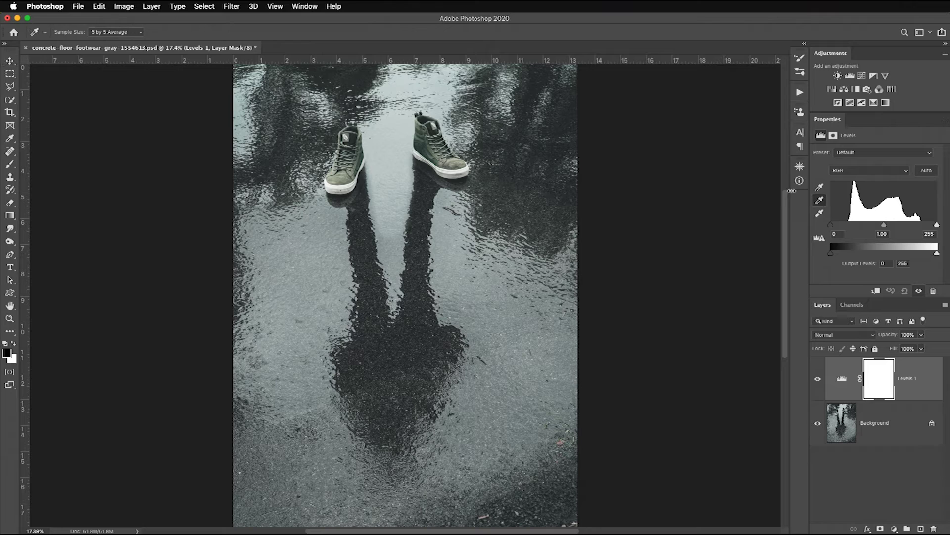
pyautogui.click(334, 187)
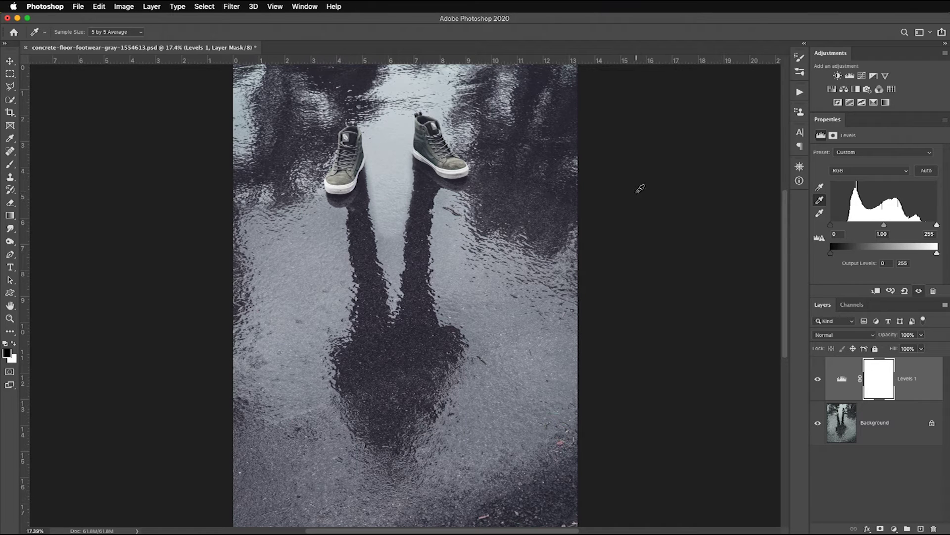
pyautogui.moveTo(832, 225)
pyautogui.mouseDown()
pyautogui.moveTo(846, 228)
pyautogui.moveTo(831, 226)
pyautogui.mouseUp()
pyautogui.click(870, 170)
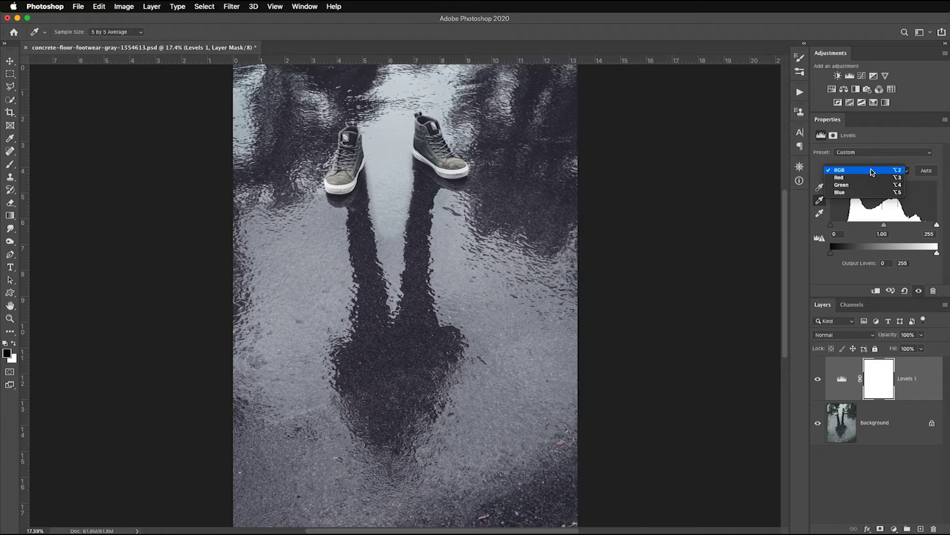
# - Set the Red channel to black 37, white 211 and Green to black 40, white 222
pyautogui.click(860, 181)
pyautogui.moveTo(831, 226); pyautogui.dragTo(846, 227)
pyautogui.moveTo(937, 224); pyautogui.dragTo(919, 226)
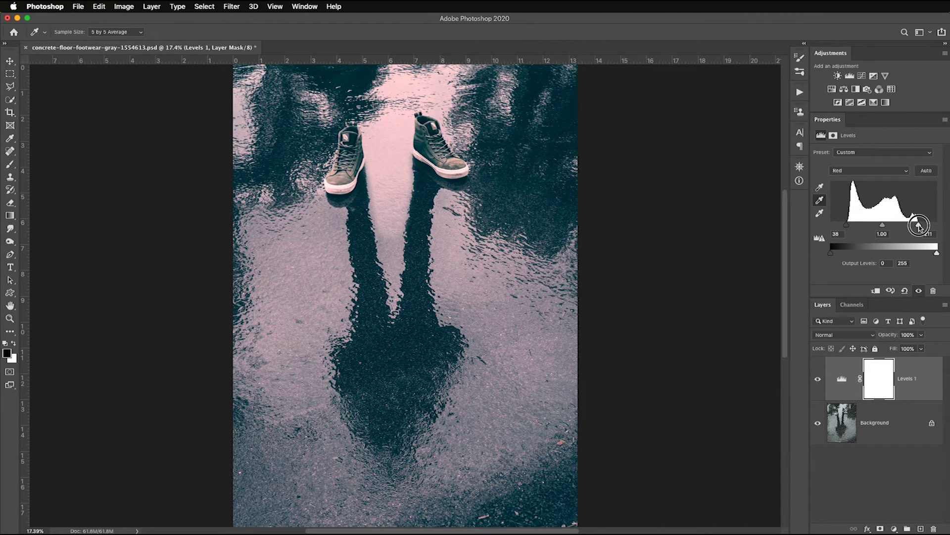
pyautogui.click(900, 171)
pyautogui.click(871, 180)
pyautogui.moveTo(831, 228); pyautogui.dragTo(847, 227)
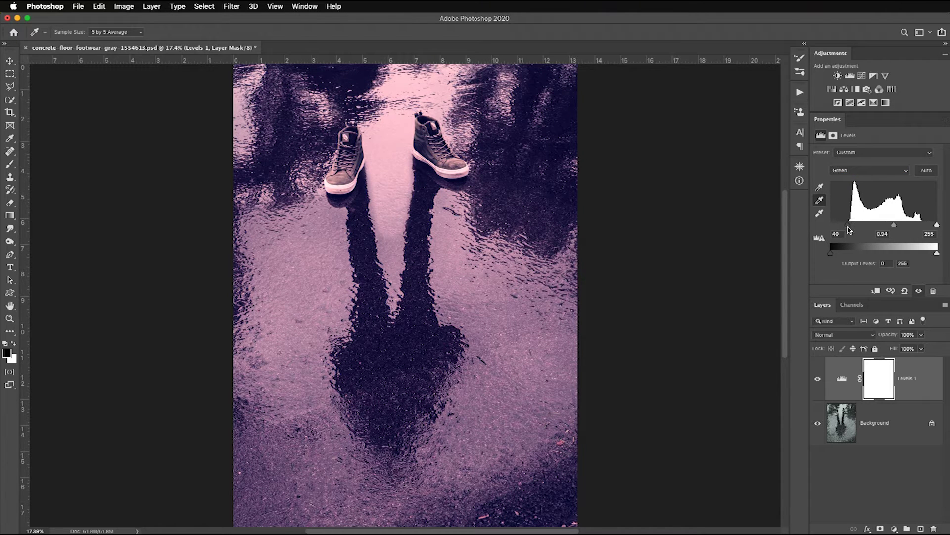
pyautogui.moveTo(937, 224); pyautogui.dragTo(924, 224)
# - Set the Blue channel to black 44, white 217, then brighten the combined RGB midtones
pyautogui.click(865, 172)
pyautogui.click(865, 177)
pyautogui.moveTo(831, 227); pyautogui.dragTo(849, 228)
pyautogui.moveTo(937, 226); pyautogui.dragTo(921, 227)
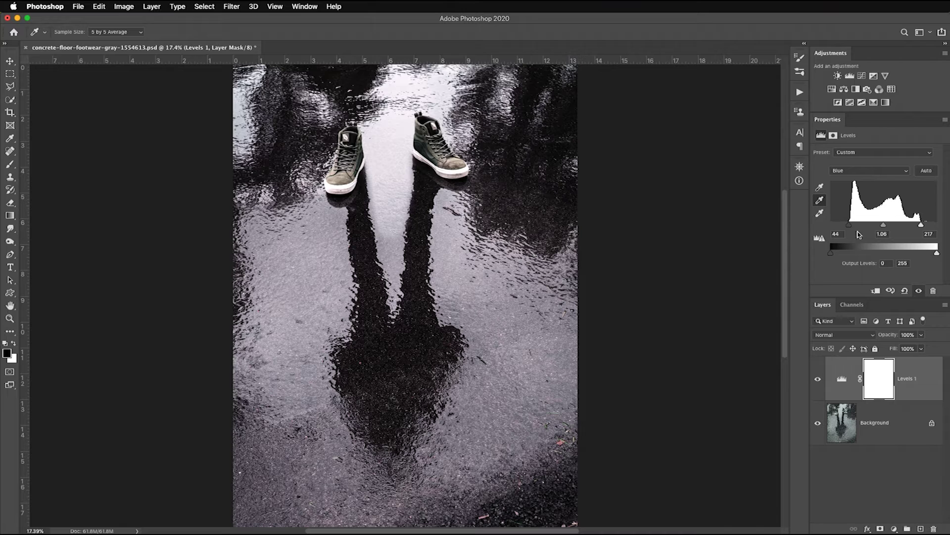
pyautogui.click(861, 172)
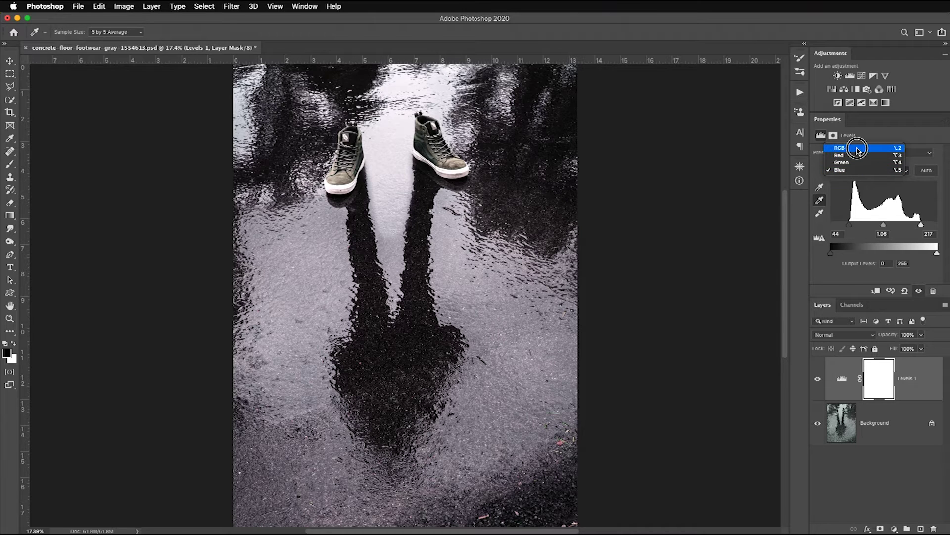
pyautogui.click(859, 151)
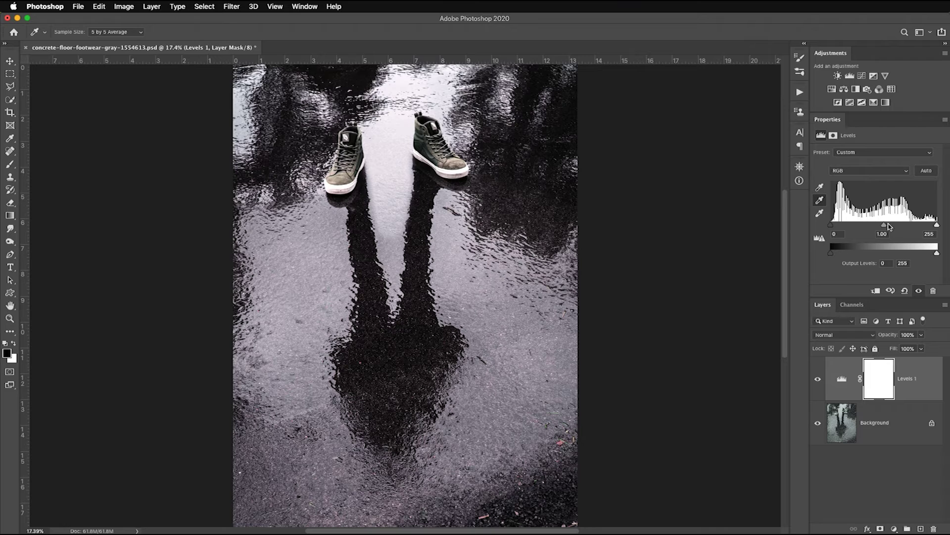
pyautogui.moveTo(884, 226)
pyautogui.mouseDown()
pyautogui.moveTo(873, 227)
pyautogui.moveTo(894, 227)
pyautogui.moveTo(878, 228)
pyautogui.mouseUp()
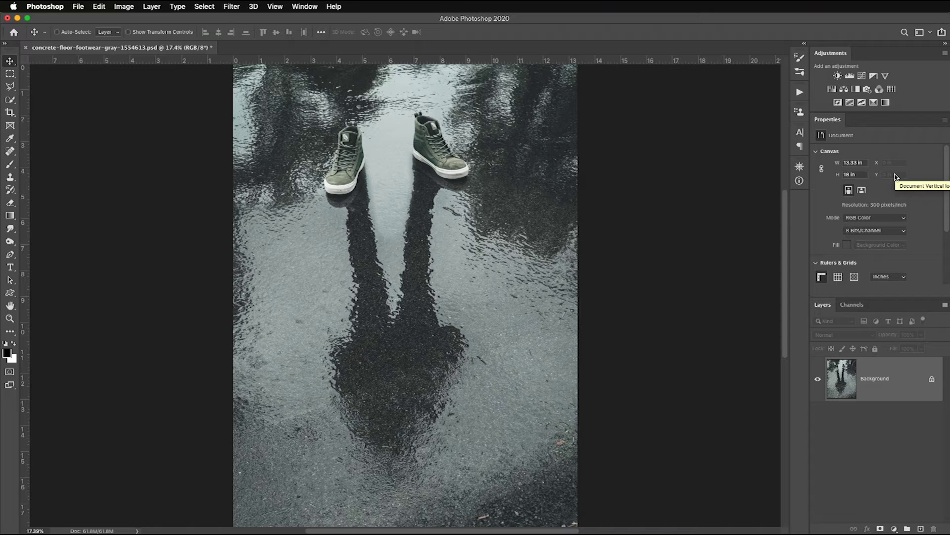
# - Add a fresh Levels layer with its gray point sampled from the left shoe
pyautogui.click(850, 76)
pyautogui.click(820, 201)
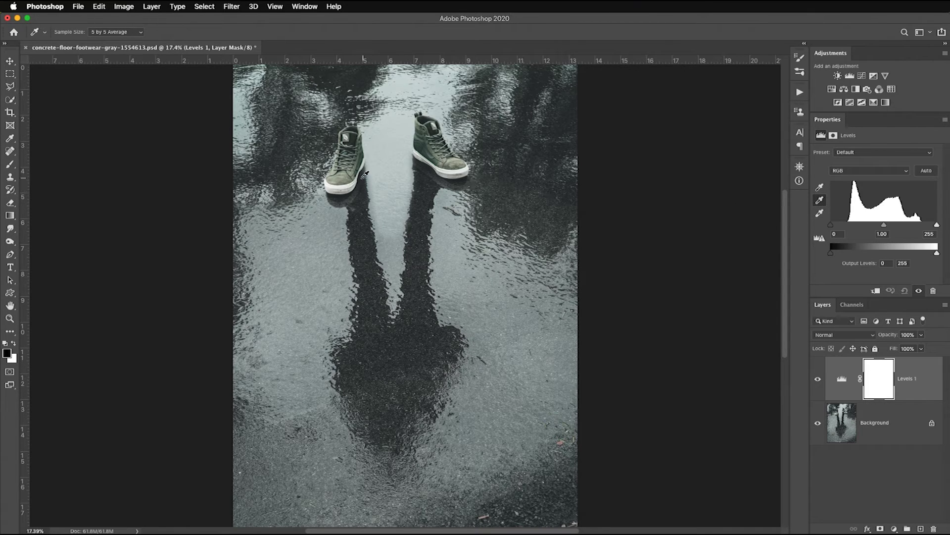
pyautogui.click(334, 188)
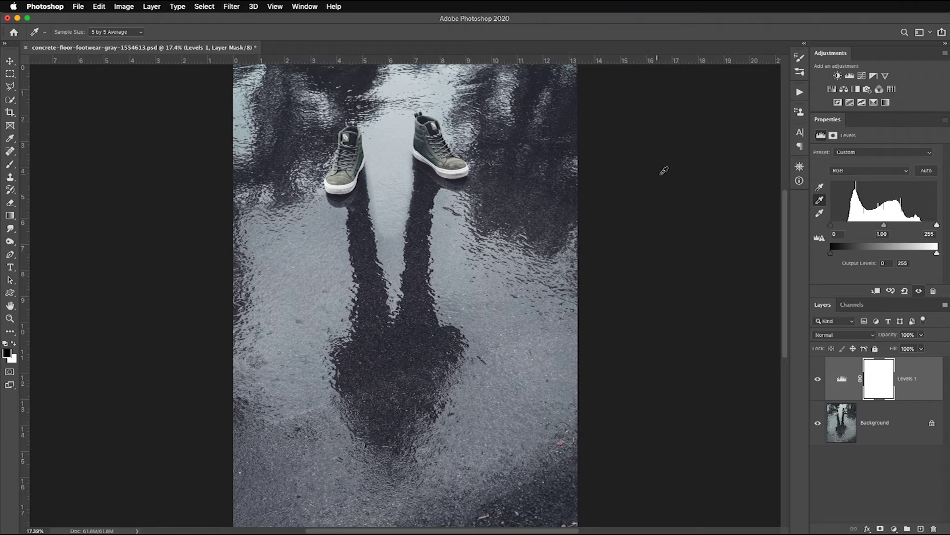
pyautogui.click(821, 187)
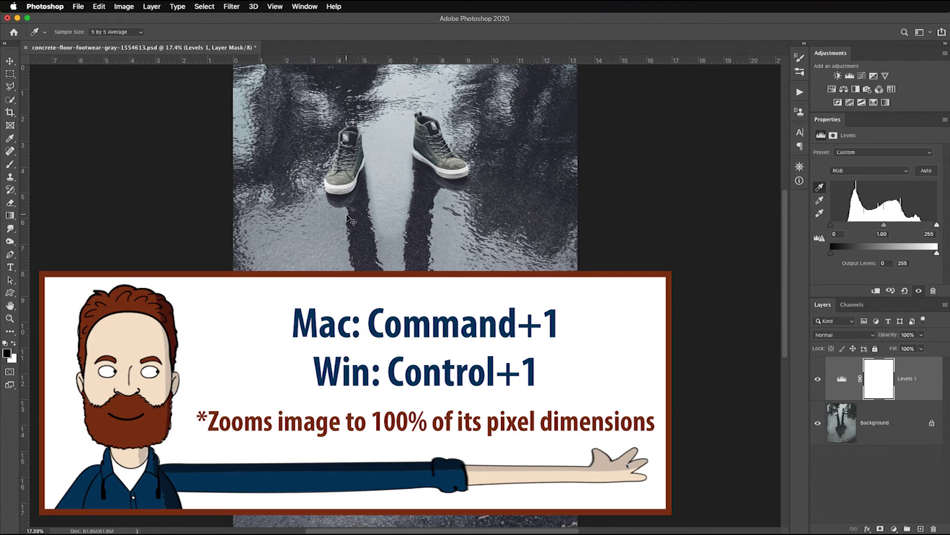
# - At 100% zoom, set the Levels black point from the shoe's shadow and white point from its sole
pyautogui.press('super+1')
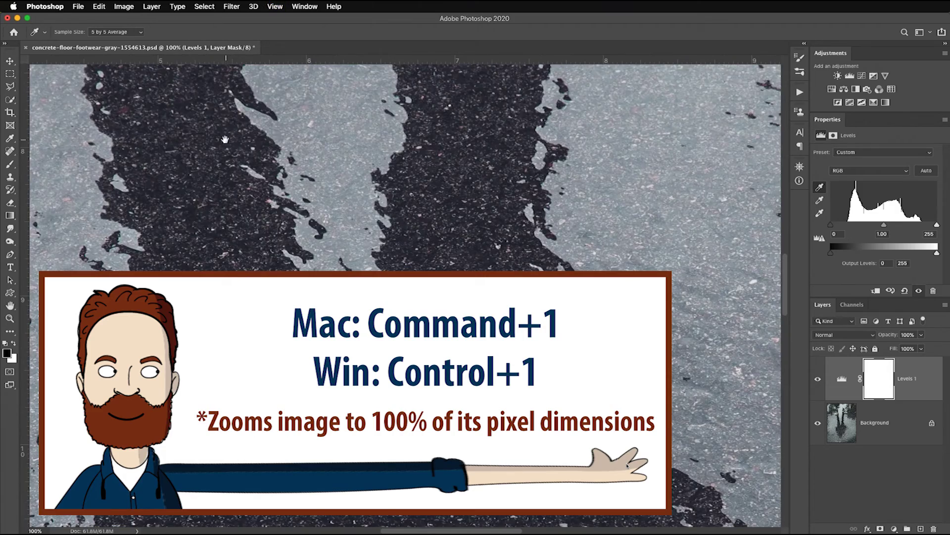
pyautogui.scroll(10, 628, 465)
pyautogui.hscroll(-5, 628, 465)
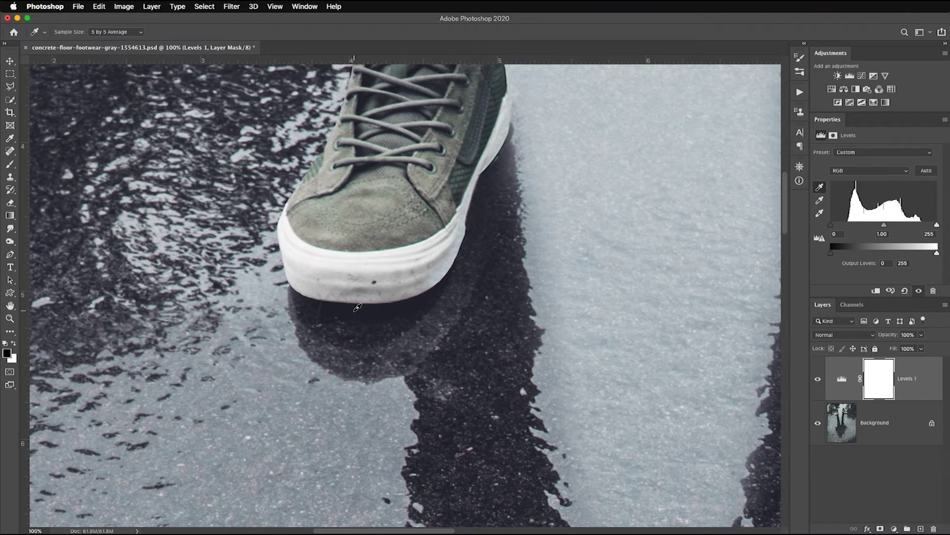
pyautogui.click(354, 308)
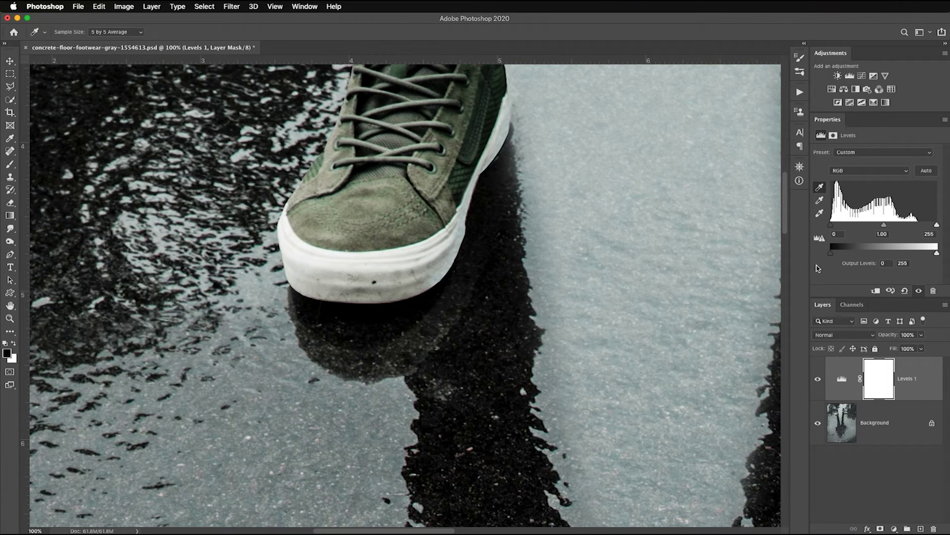
pyautogui.click(820, 216)
pyautogui.click(410, 247)
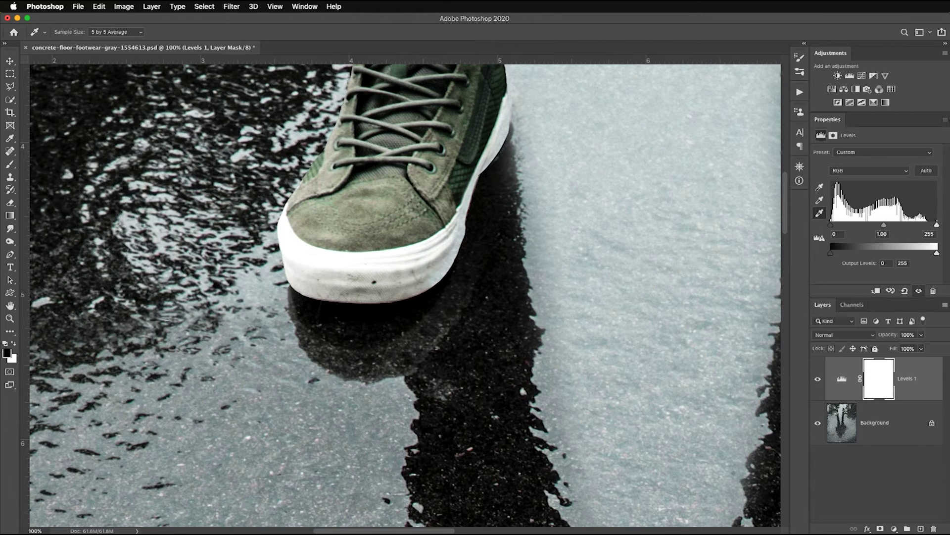
pyautogui.click(393, 266)
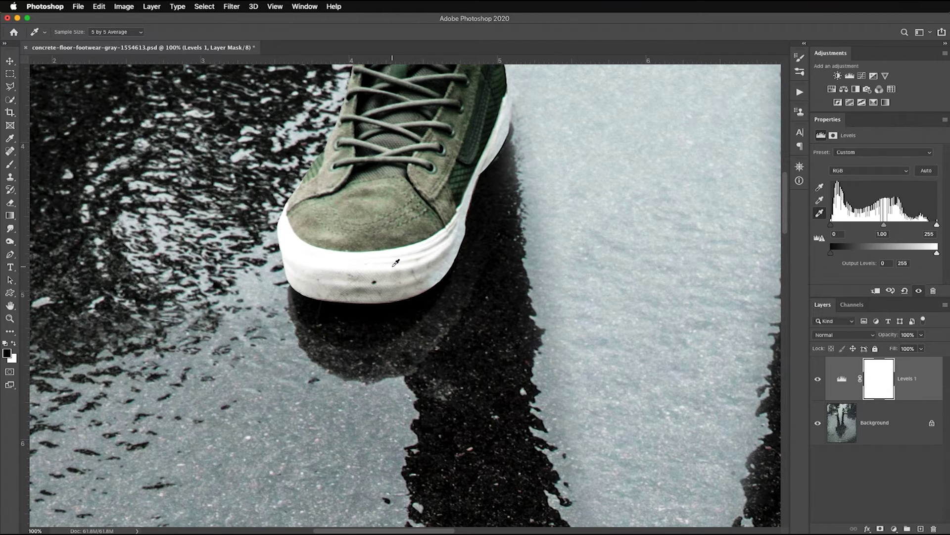
pyautogui.press('super+0')
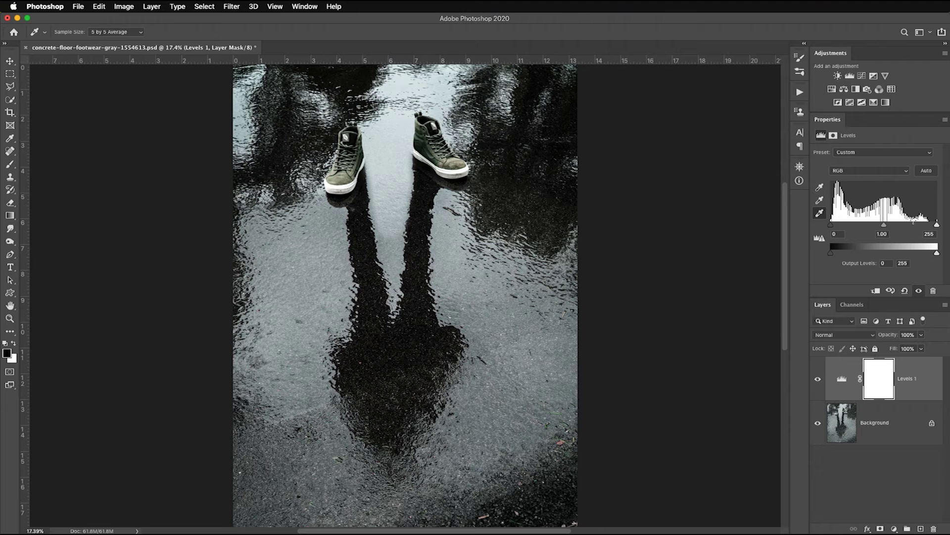
# - Raise the Levels midtone input to 1.31
pyautogui.moveTo(885, 225); pyautogui.dragTo(874, 229)
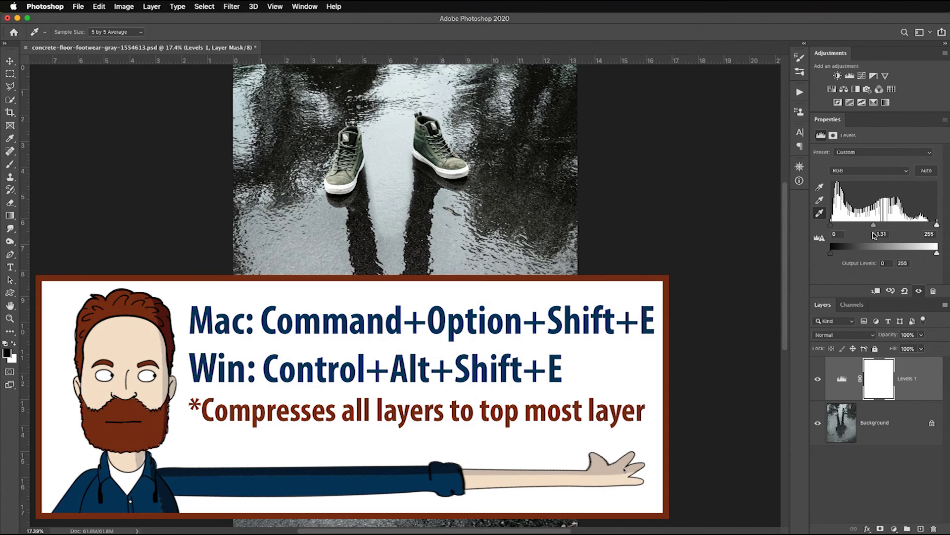
# - Stamp all visible layers into a merged Layer 1 with Cmd+Option+Shift+E
pyautogui.press('v')
pyautogui.press('super+alt+shift+e')
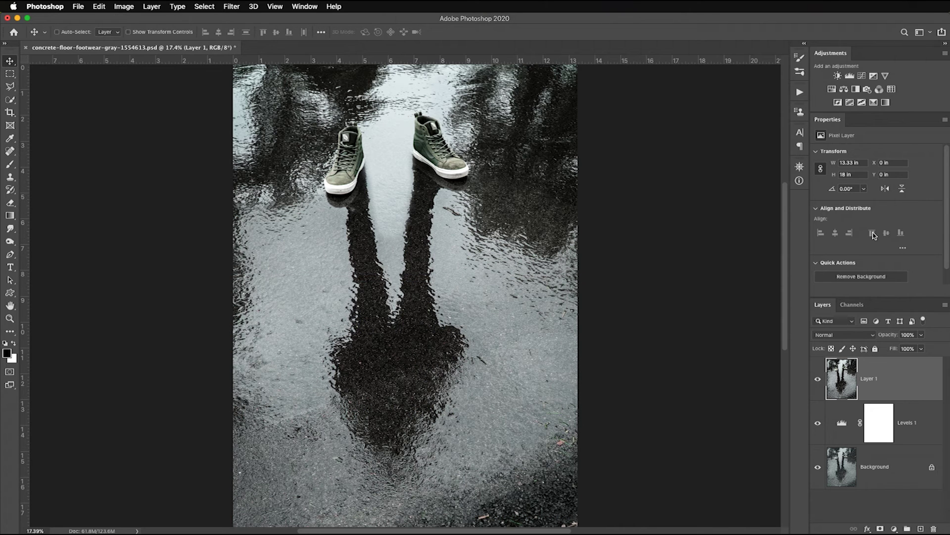
pyautogui.click(232, 6)
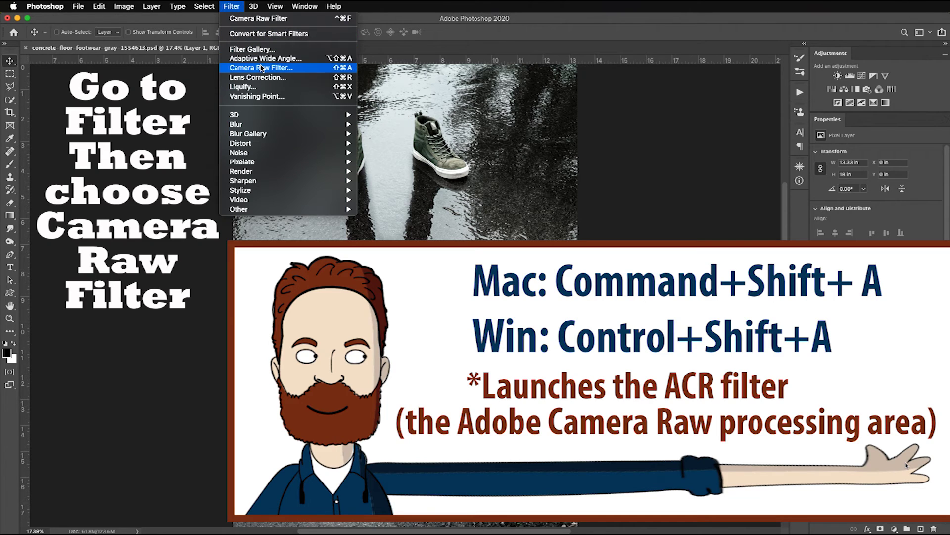
# - In the Camera Raw Filter, set Temperature -13, Highlights -33, Texture +27, Clarity +35, Dehaze +41, Saturation +23
pyautogui.click(261, 68)
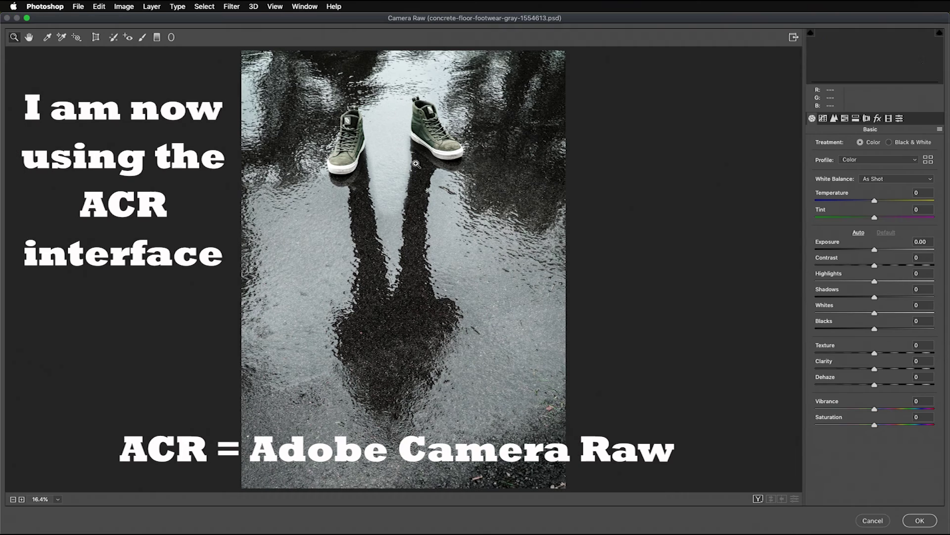
pyautogui.click(875, 202)
pyautogui.moveTo(874, 203); pyautogui.dragTo(867, 203)
pyautogui.moveTo(878, 428); pyautogui.dragTo(889, 427)
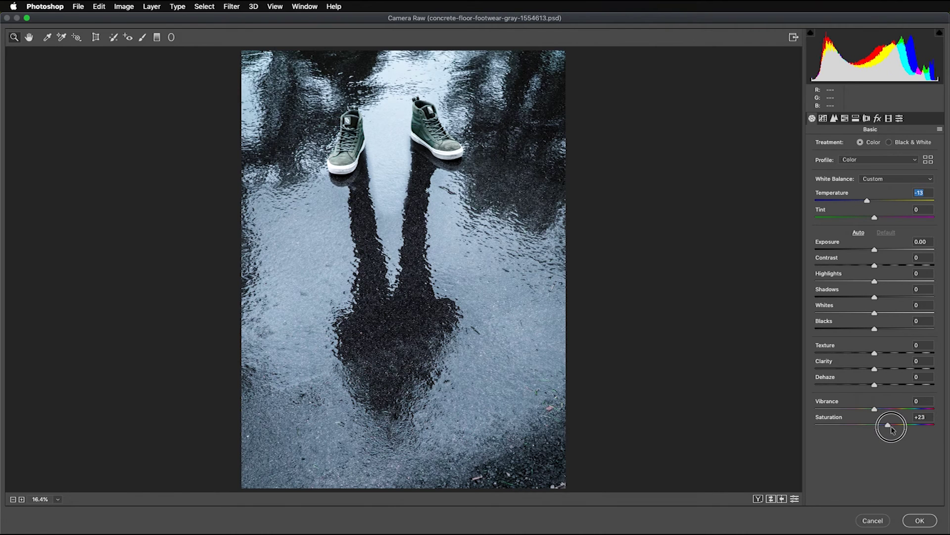
pyautogui.moveTo(877, 372); pyautogui.dragTo(891, 355)
pyautogui.moveTo(876, 286); pyautogui.dragTo(852, 288)
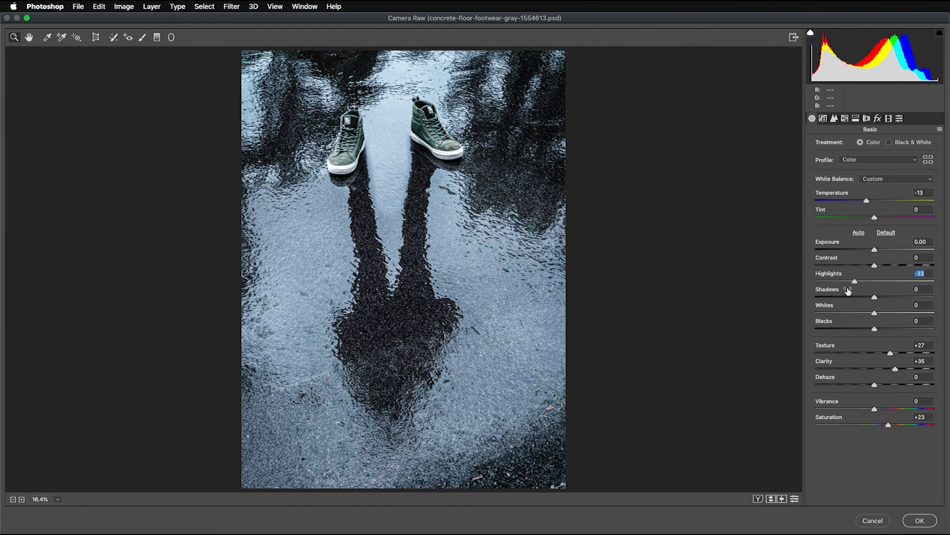
pyautogui.moveTo(875, 388); pyautogui.dragTo(900, 390)
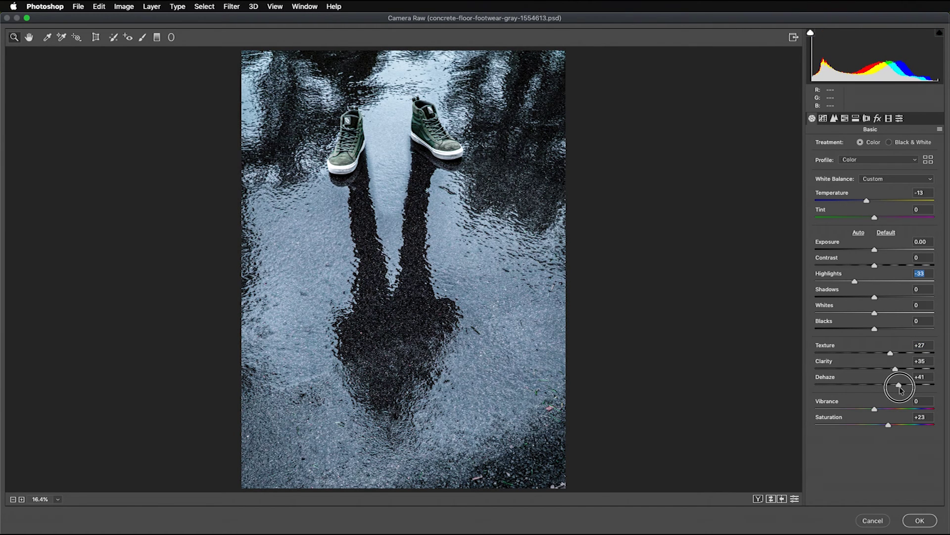
# - Add a -18 post-crop vignette and apply the Camera Raw grade to Layer 1
pyautogui.click(877, 118)
pyautogui.moveTo(874, 251); pyautogui.dragTo(864, 251)
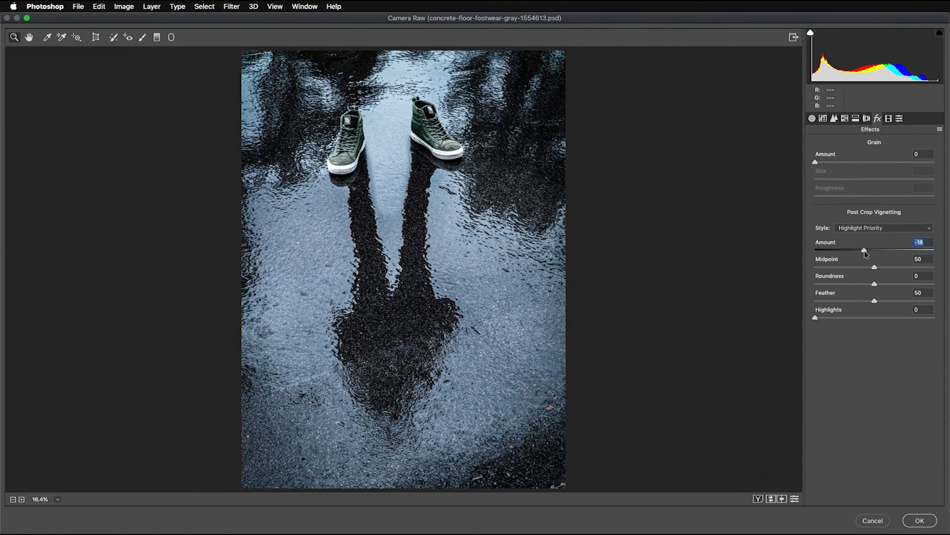
pyautogui.click(920, 520)
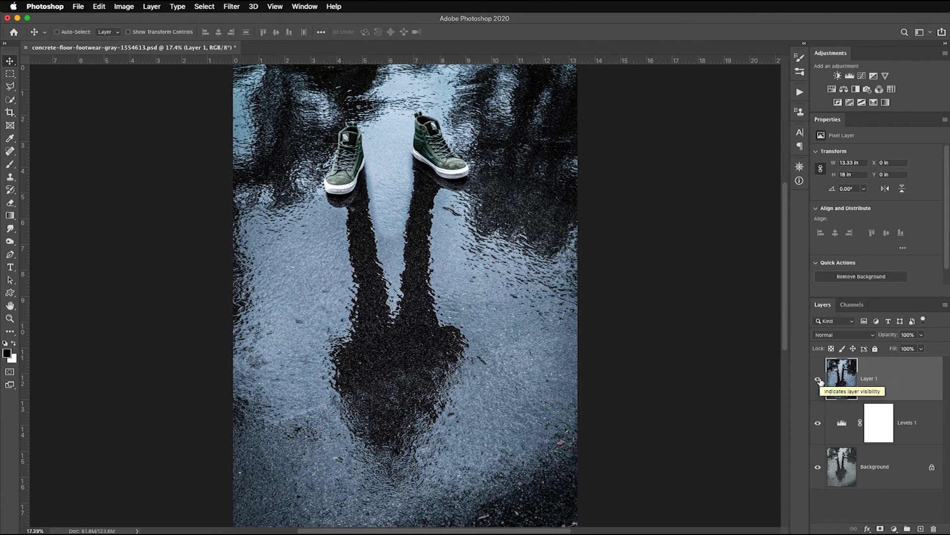
# - Toggle Layer 1 and Levels 1 visibility to compare, leaving Layer 1 visible and Levels 1 hidden
pyautogui.click(818, 379)
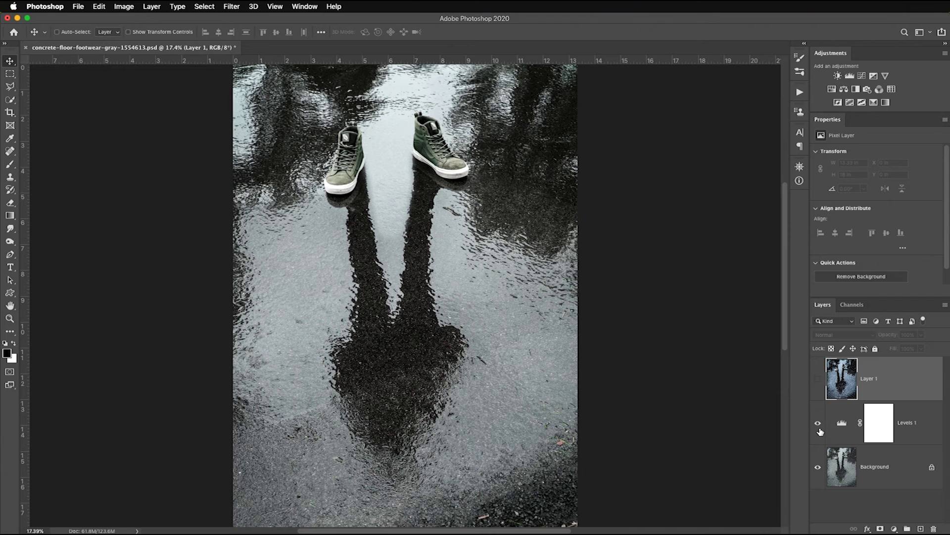
pyautogui.click(818, 424)
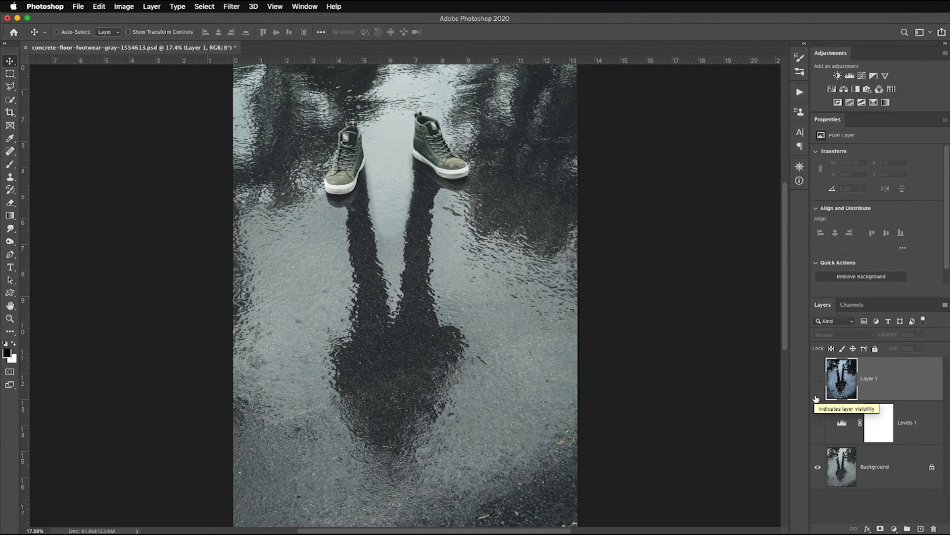
pyautogui.click(819, 380)
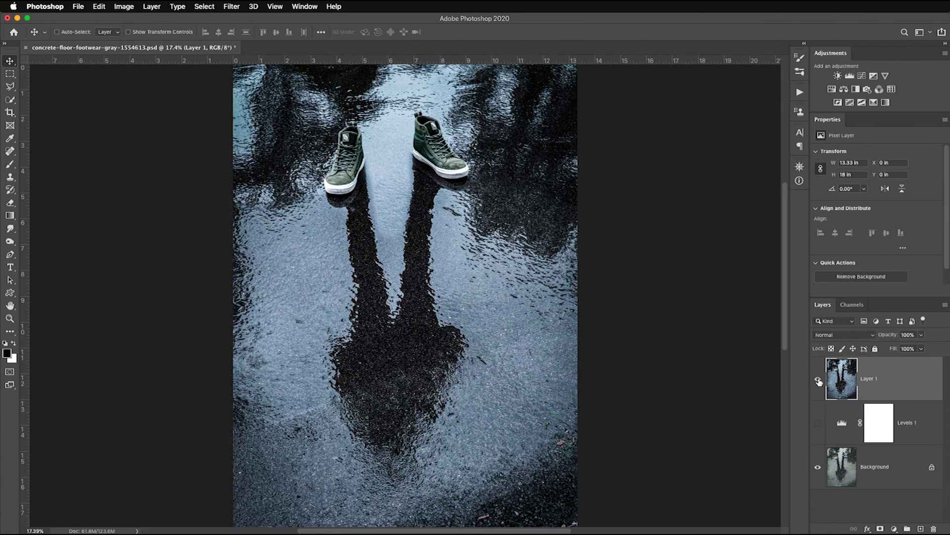
# - Drop Layer 1's opacity to 70%, re-enable Levels 1, and toggle Layer 1 to compare
pyautogui.click(889, 337)
pyautogui.moveTo(891, 338); pyautogui.dragTo(886, 338)
pyautogui.click(817, 424)
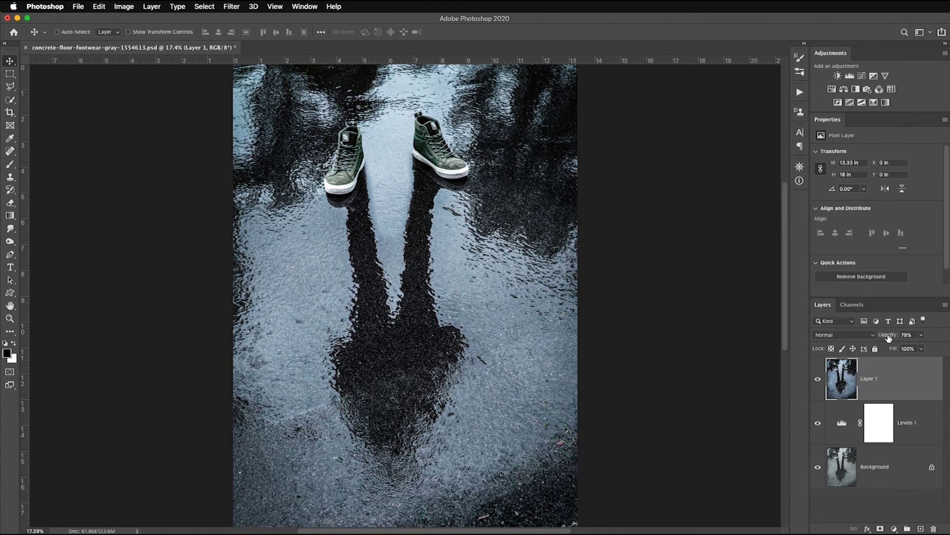
pyautogui.moveTo(888, 338); pyautogui.dragTo(888, 338)
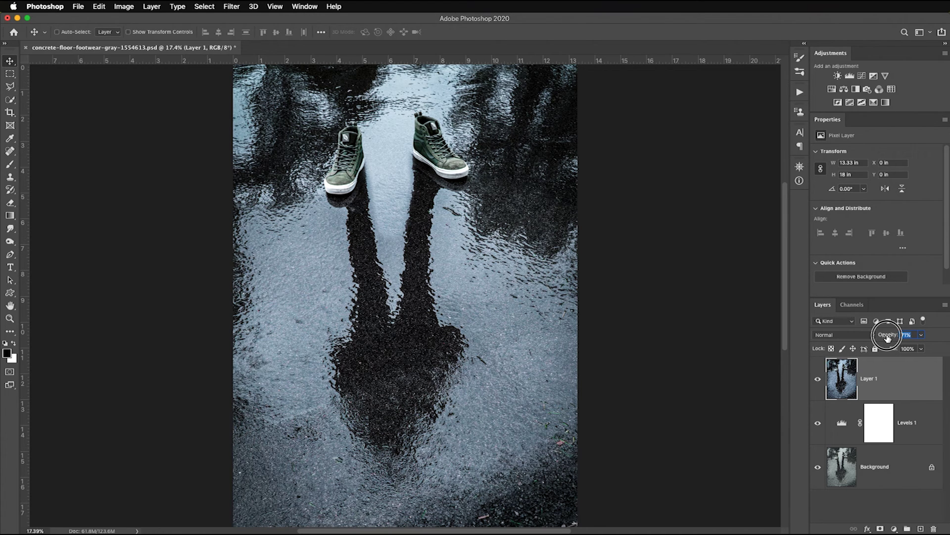
pyautogui.click(819, 380)
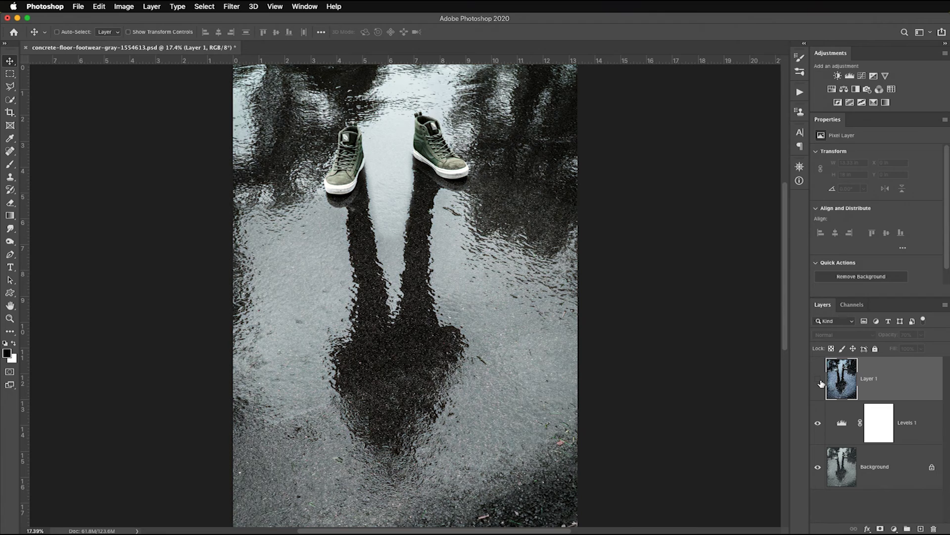
pyautogui.click(819, 380)
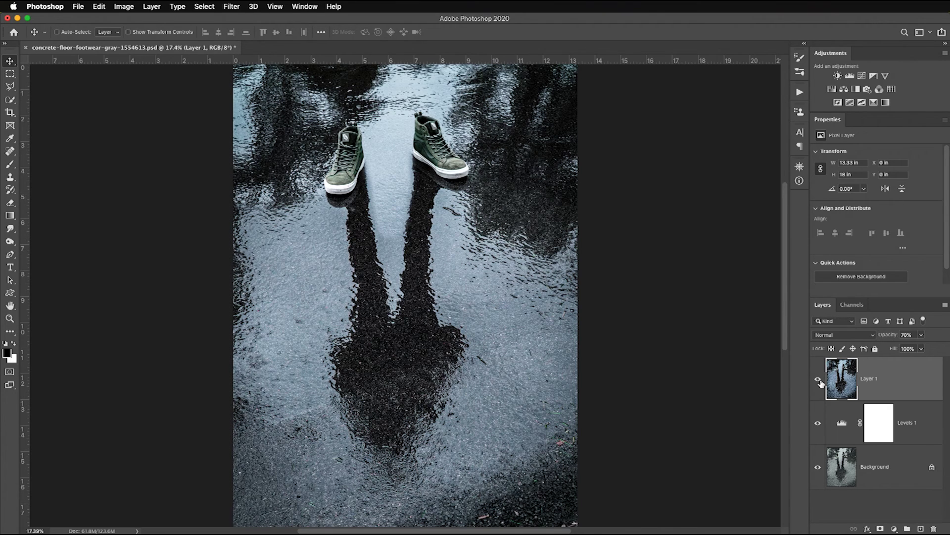